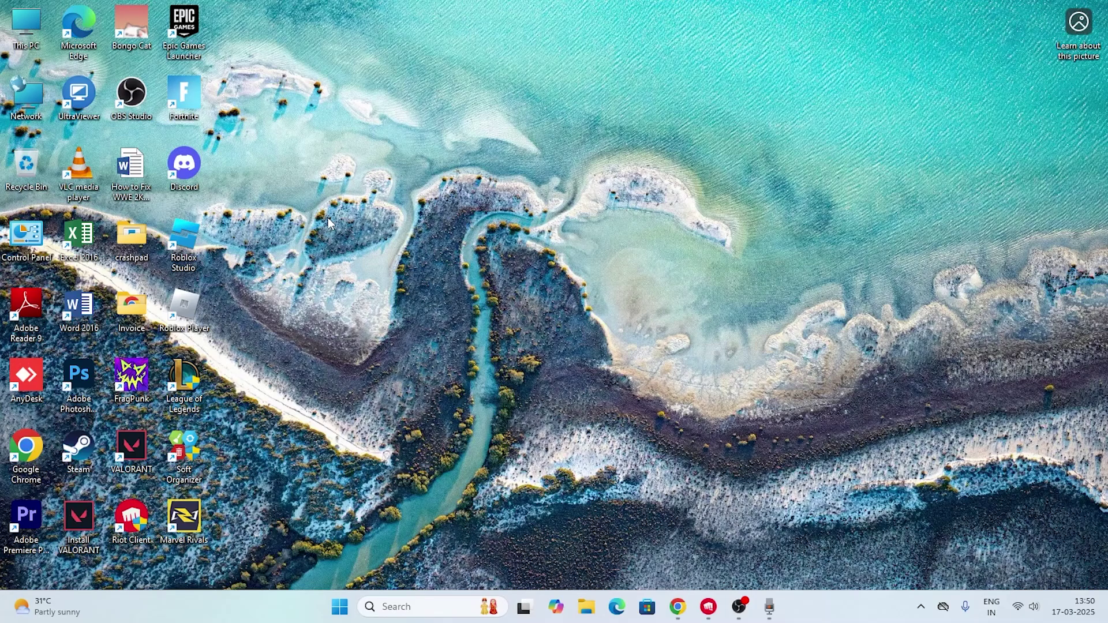
Open the Run dialog from taskbar search and move it to the screen centre
{"action": "left_click", "coordinate": [396, 607]}
{"action": "type", "text": "run"}
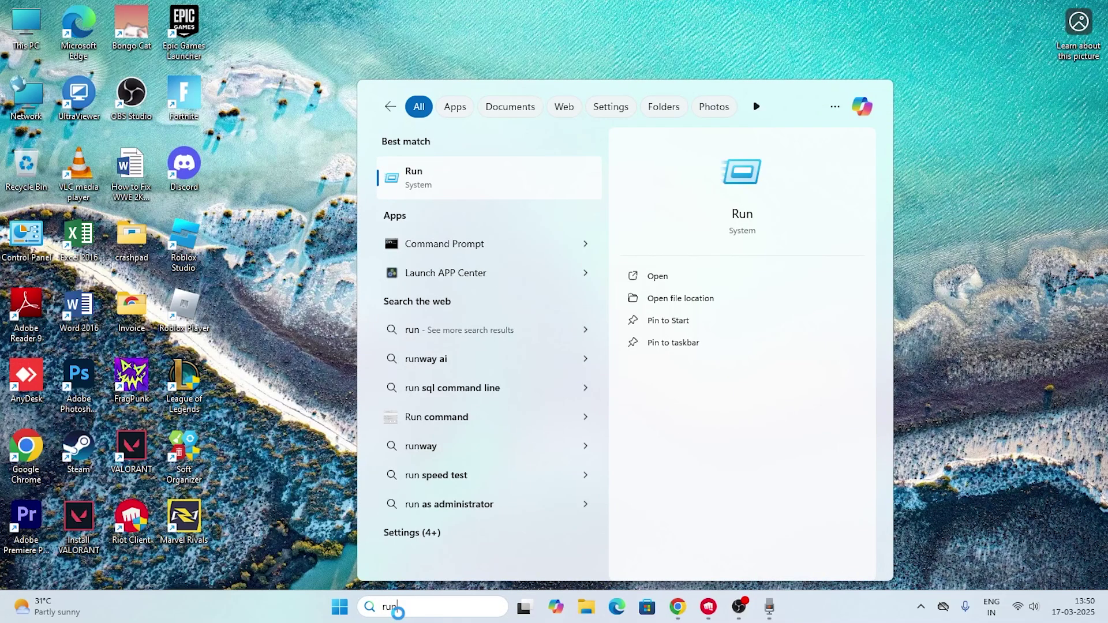
{"action": "key", "text": "Return"}
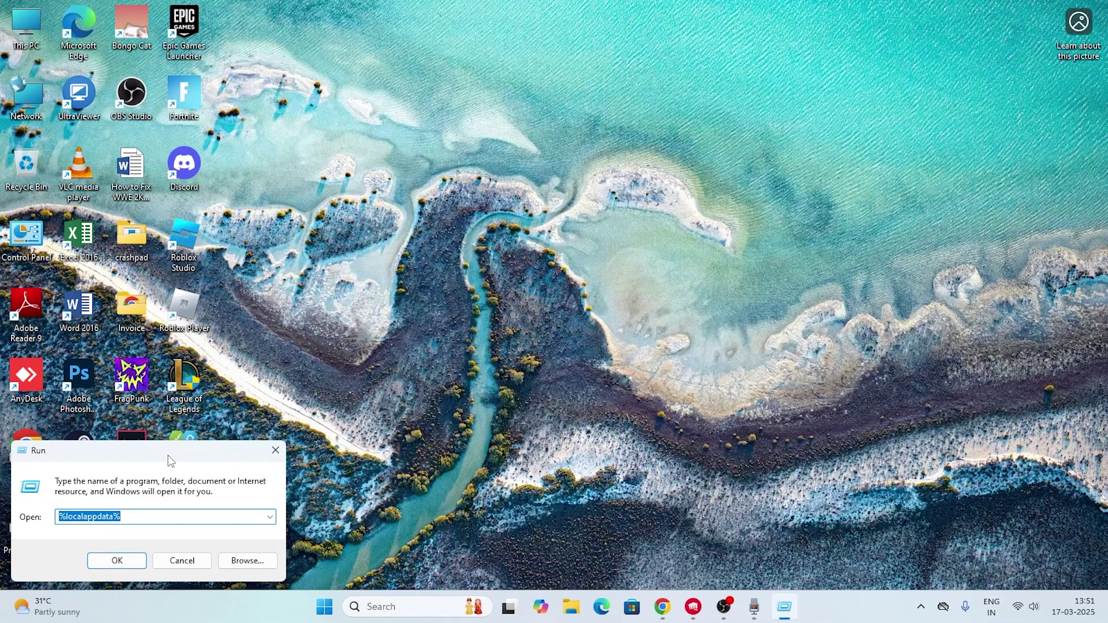
{"action": "left_click_drag", "start_coordinate": [170, 459], "coordinate": [490, 184]}
{"action": "left_click", "coordinate": [400, 241]}
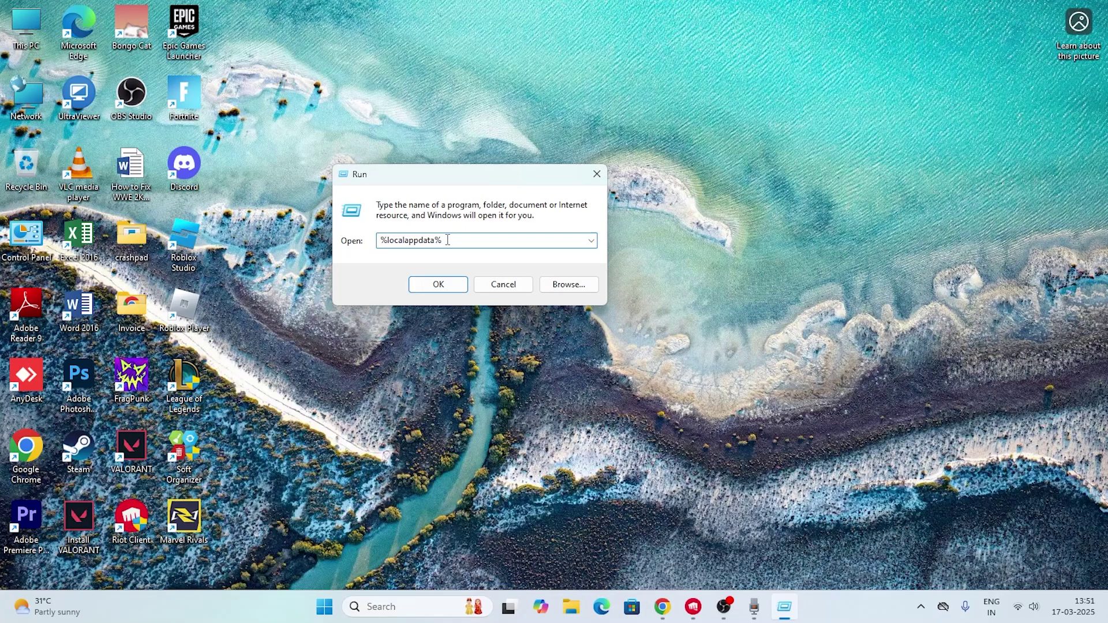
Reopen Run with Win+R and centre it, with %localappdata% in the Open field
{"action": "left_click", "coordinate": [596, 174]}
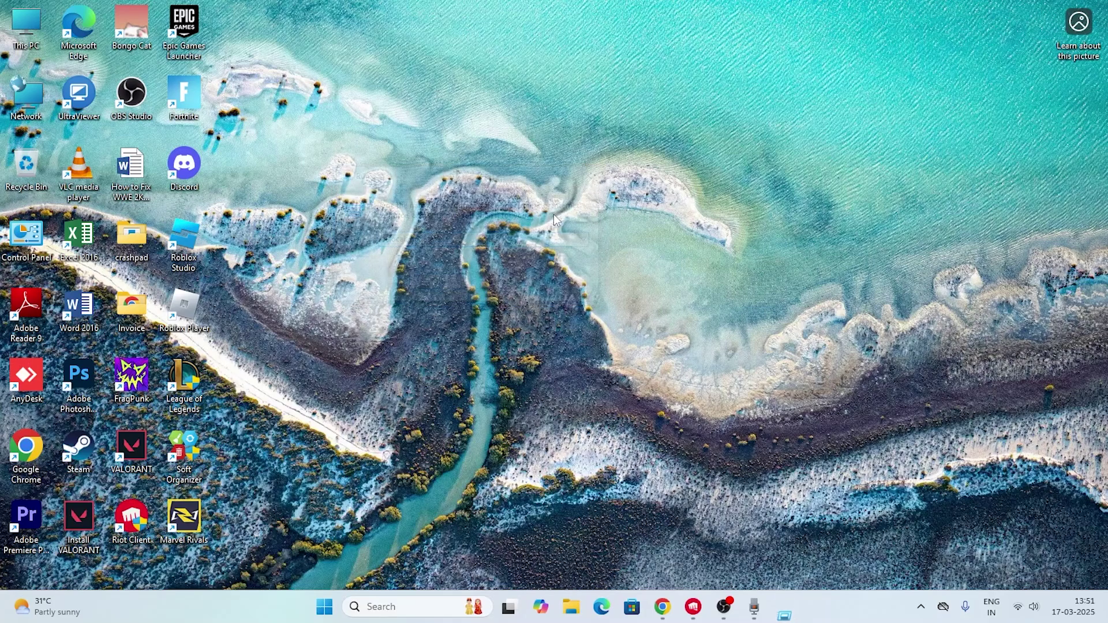
{"action": "key", "text": "super+r"}
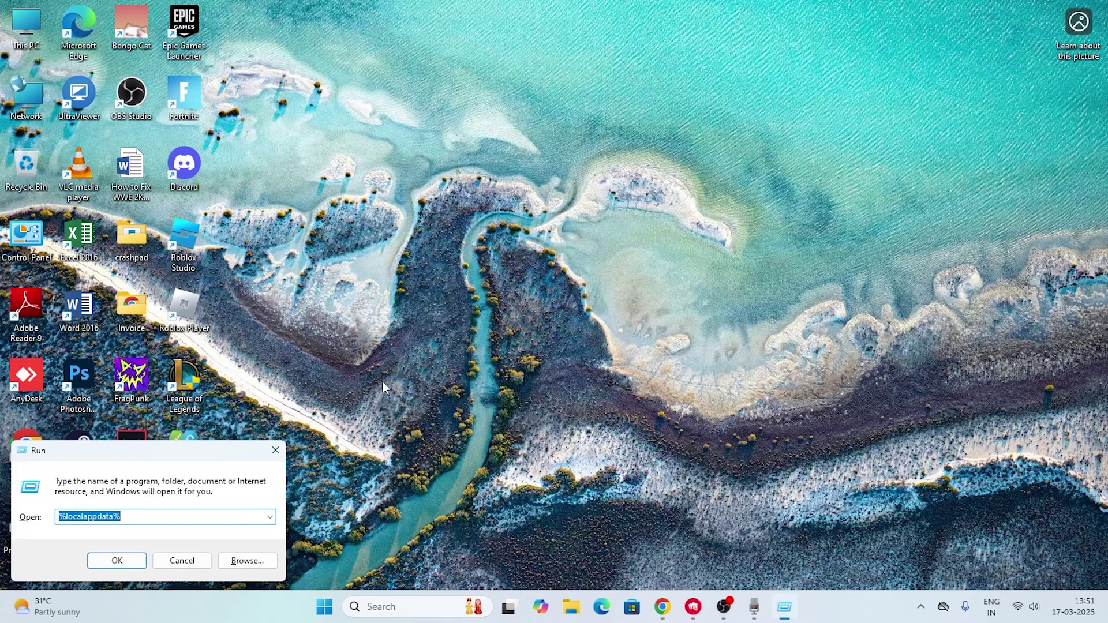
{"action": "mouse_move", "coordinate": [193, 453]}
{"action": "left_mouse_down"}
{"action": "mouse_move", "coordinate": [304, 383]}
{"action": "mouse_move", "coordinate": [432, 178]}
{"action": "left_mouse_up"}
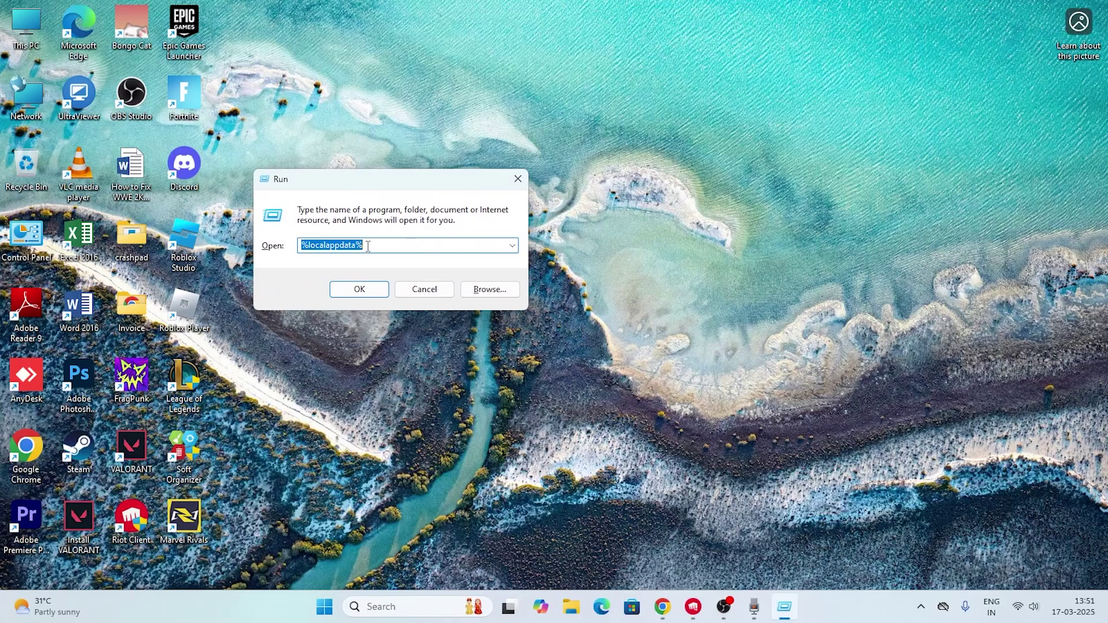
{"action": "left_click", "coordinate": [304, 244]}
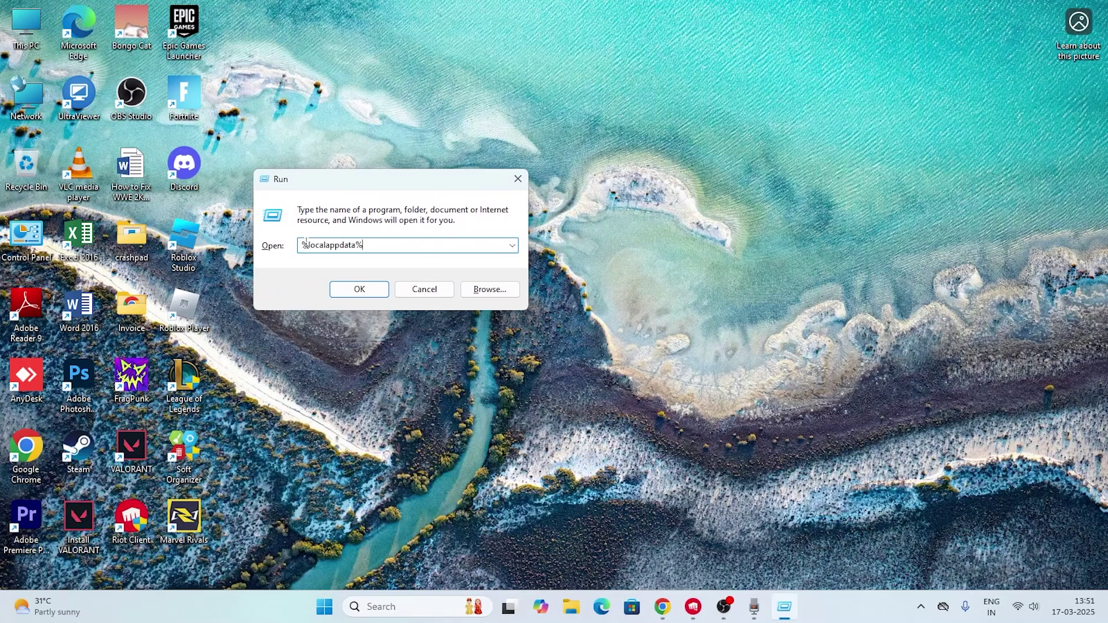
Run %localappdata% and browse into FortniteGame's Saved folder
{"action": "left_click", "coordinate": [374, 290]}
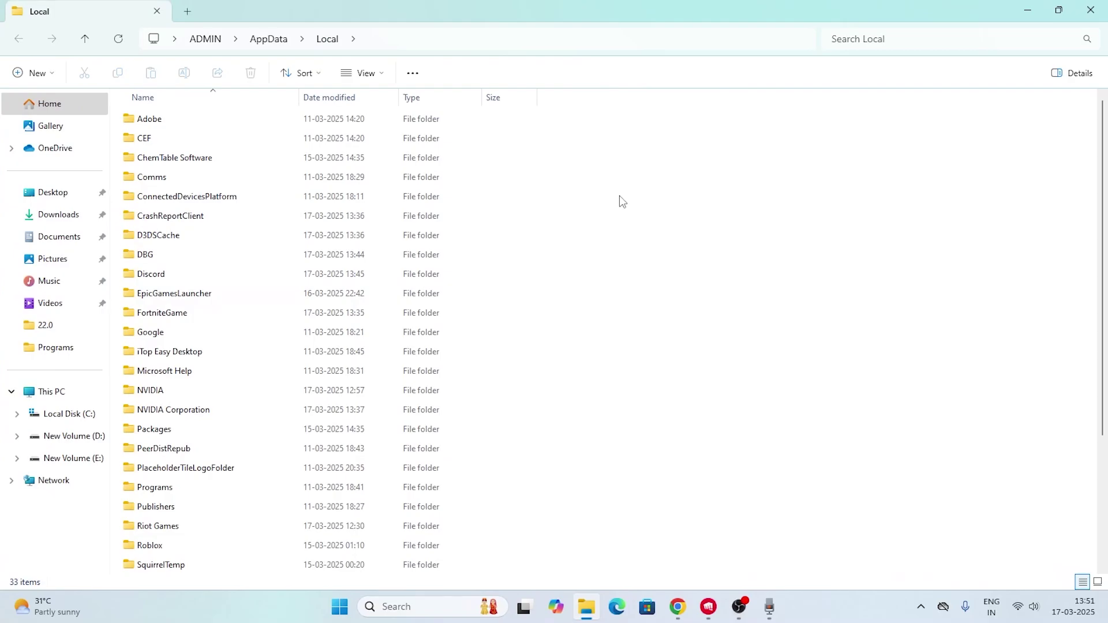
{"action": "double_click", "coordinate": [181, 319]}
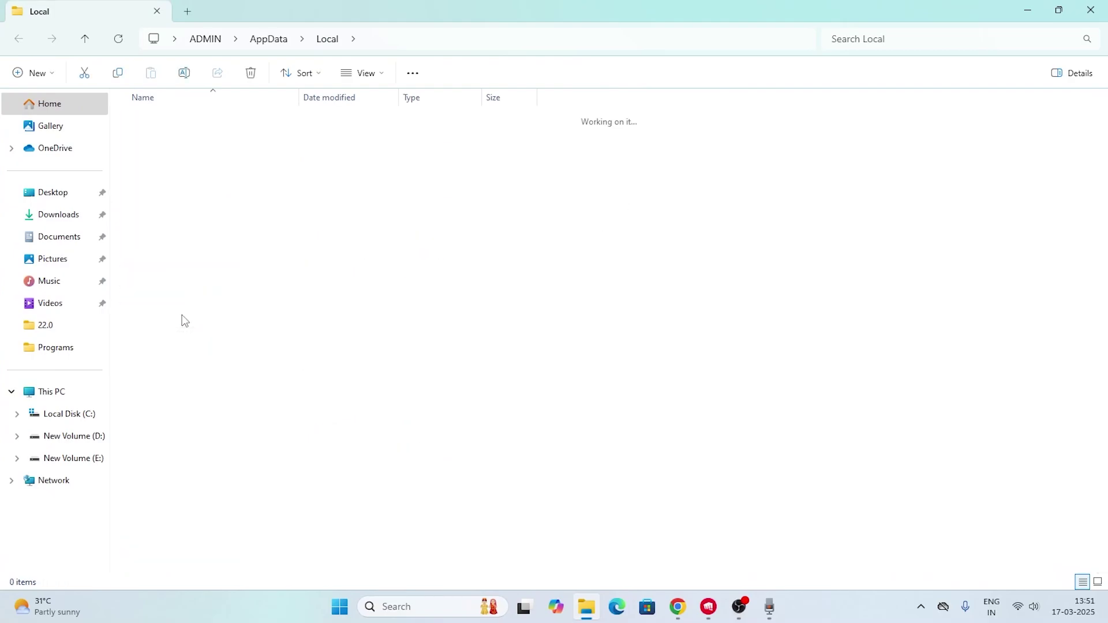
{"action": "double_click", "coordinate": [144, 126]}
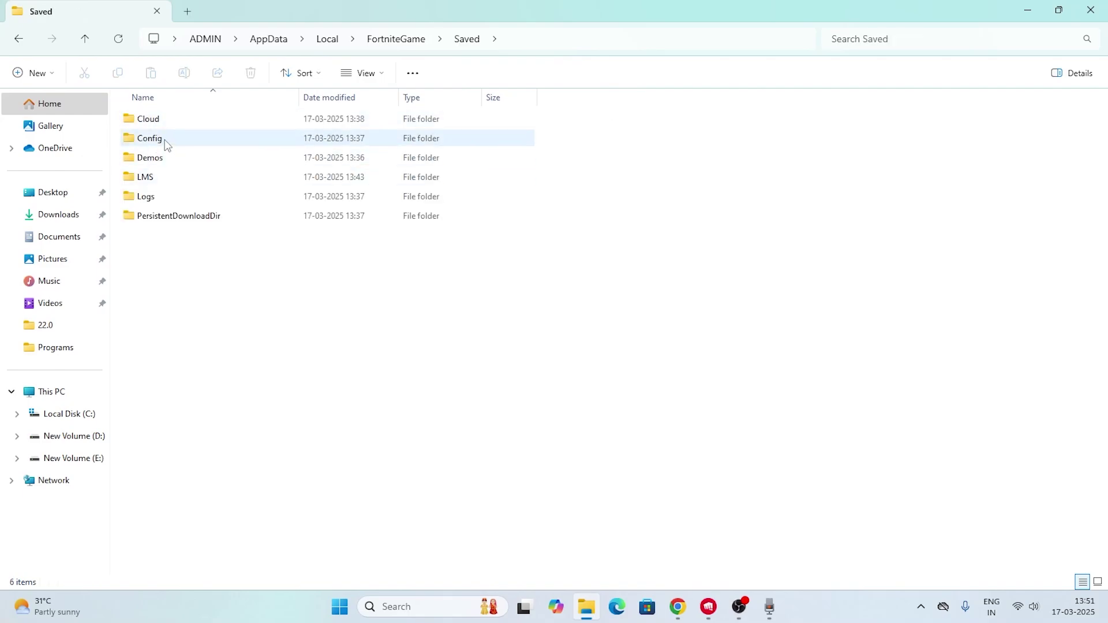
Delete the Config folder and close File Explorer
{"action": "left_click", "coordinate": [160, 142]}
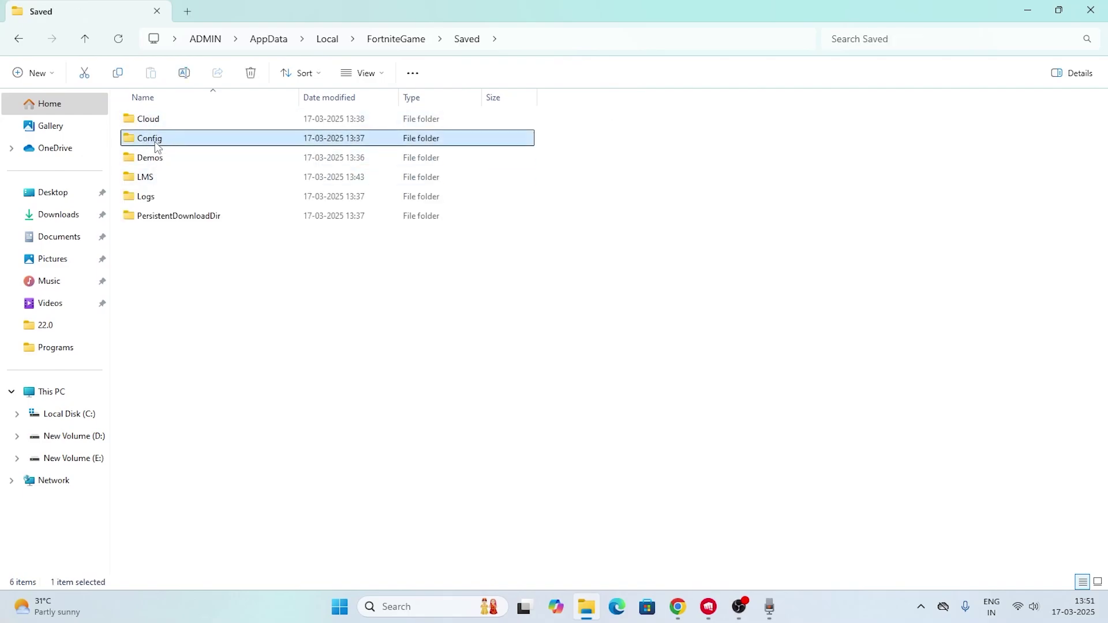
{"action": "right_click", "coordinate": [157, 147]}
{"action": "left_click", "coordinate": [252, 162]}
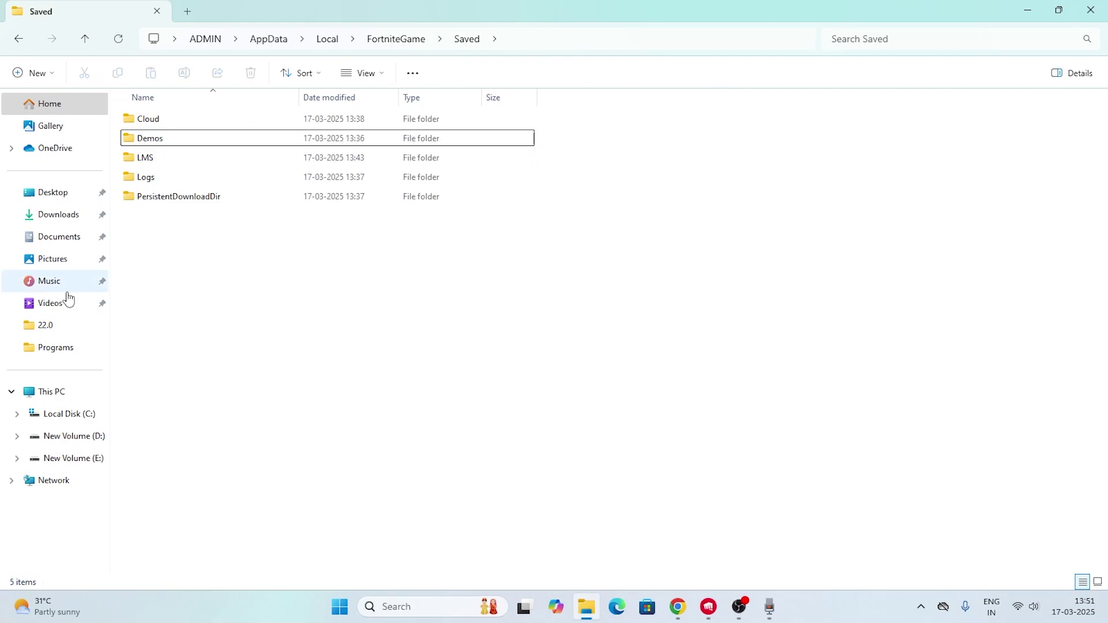
{"action": "left_click", "coordinate": [1089, 11]}
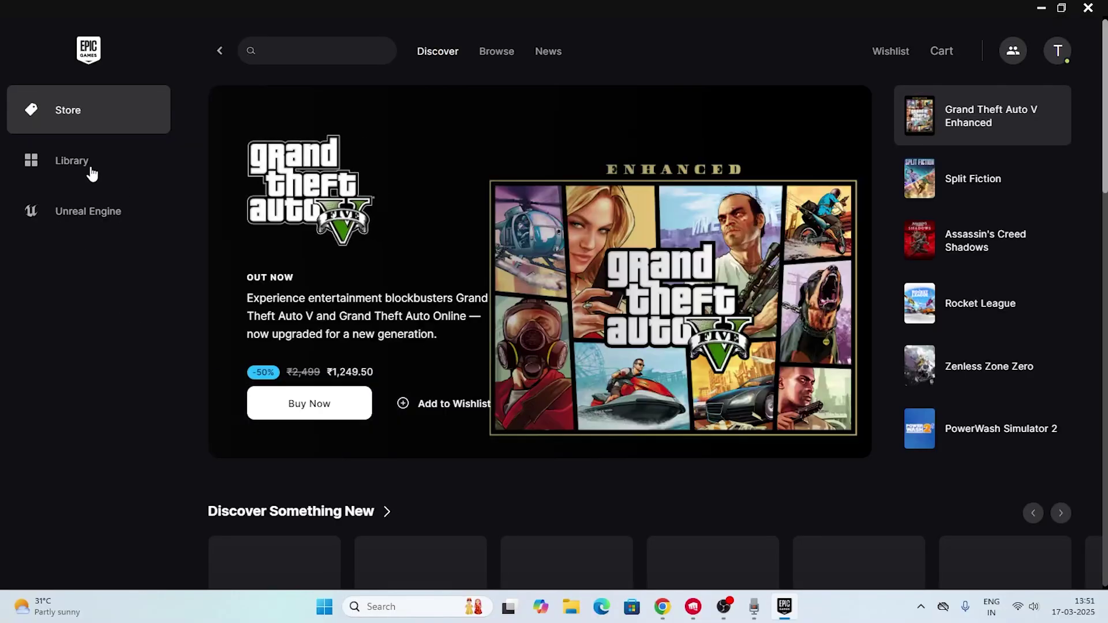
Open Fortnite's Manage options from the Epic Games Library
{"action": "left_click", "coordinate": [72, 161]}
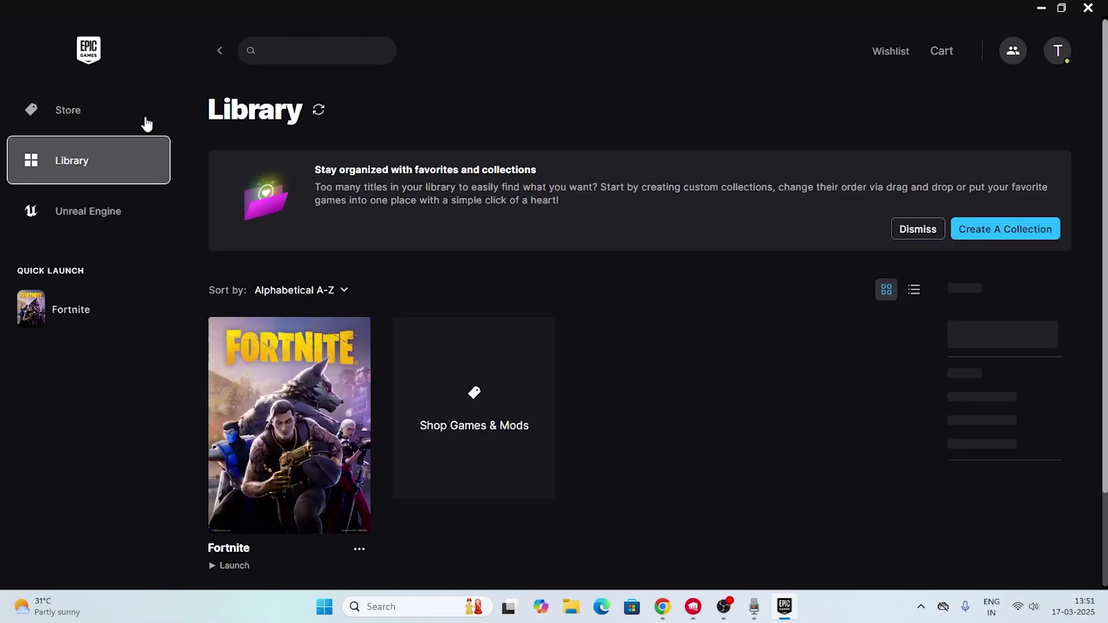
{"action": "scroll", "coordinate": [661, 270], "scroll_direction": "down", "scroll_amount": 2}
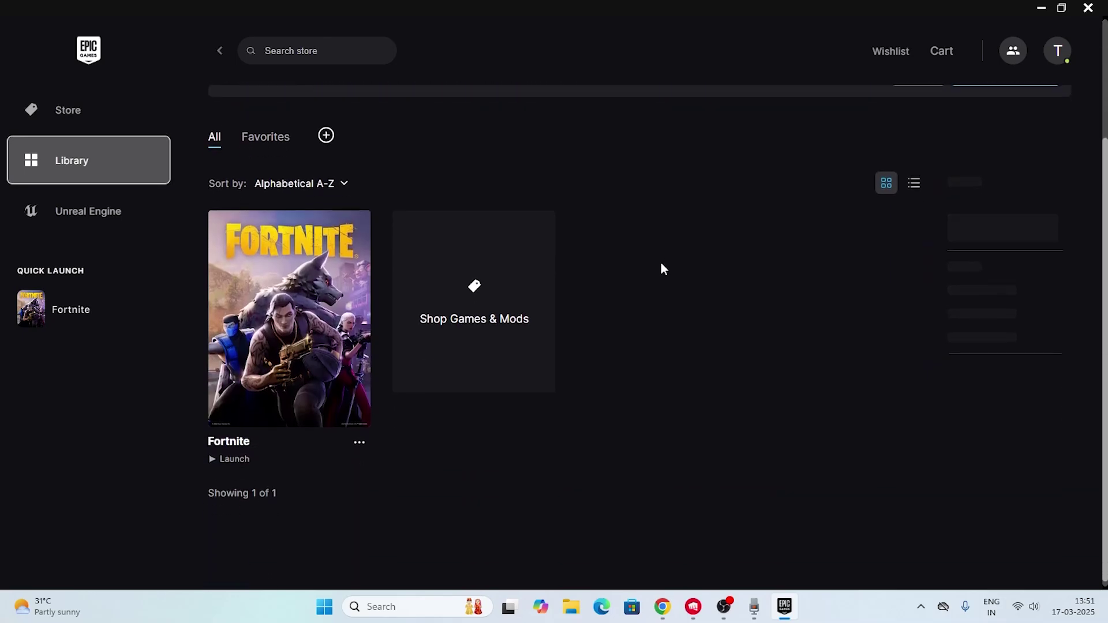
{"action": "left_click", "coordinate": [360, 437]}
{"action": "mouse_move", "coordinate": [401, 202]}
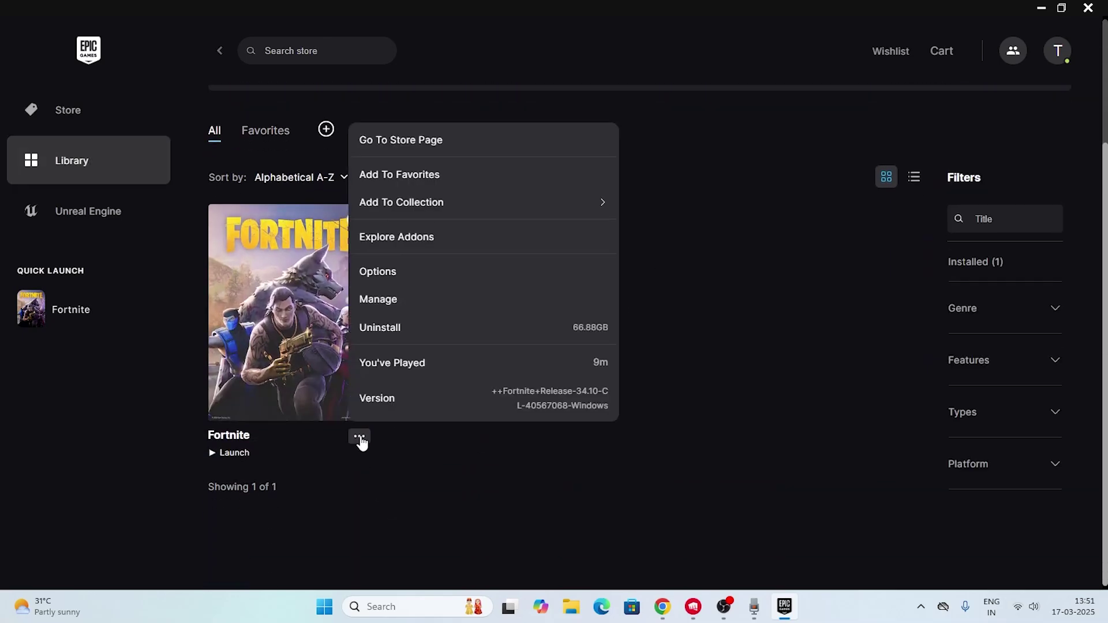
{"action": "left_click", "coordinate": [407, 298]}
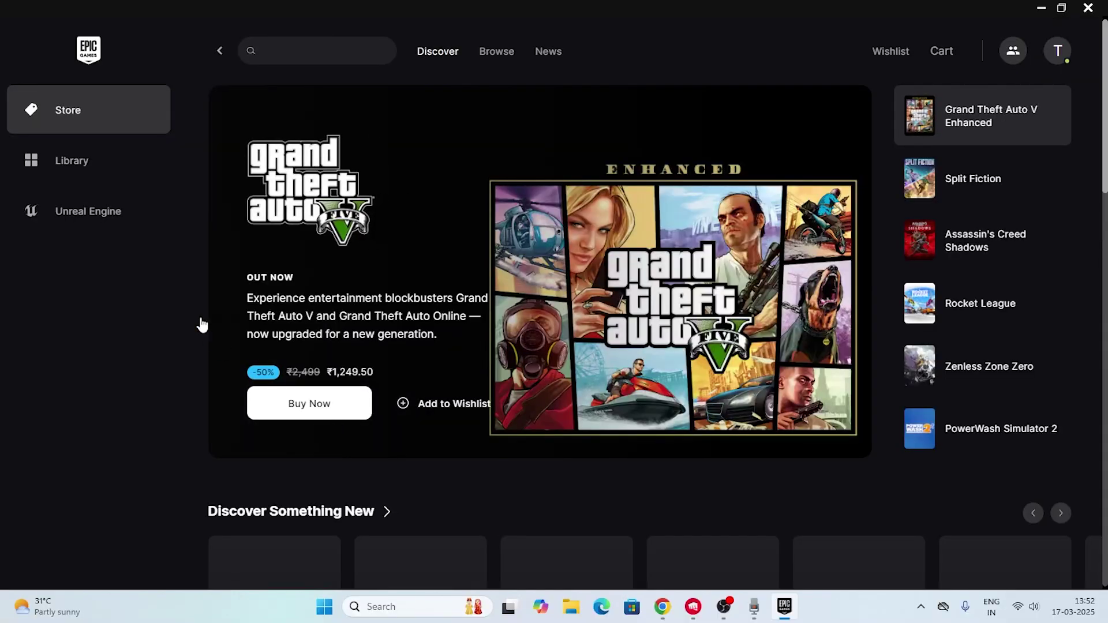
Reopen Fortnite's Manage options and open its install location on drive D
{"action": "left_click", "coordinate": [118, 174]}
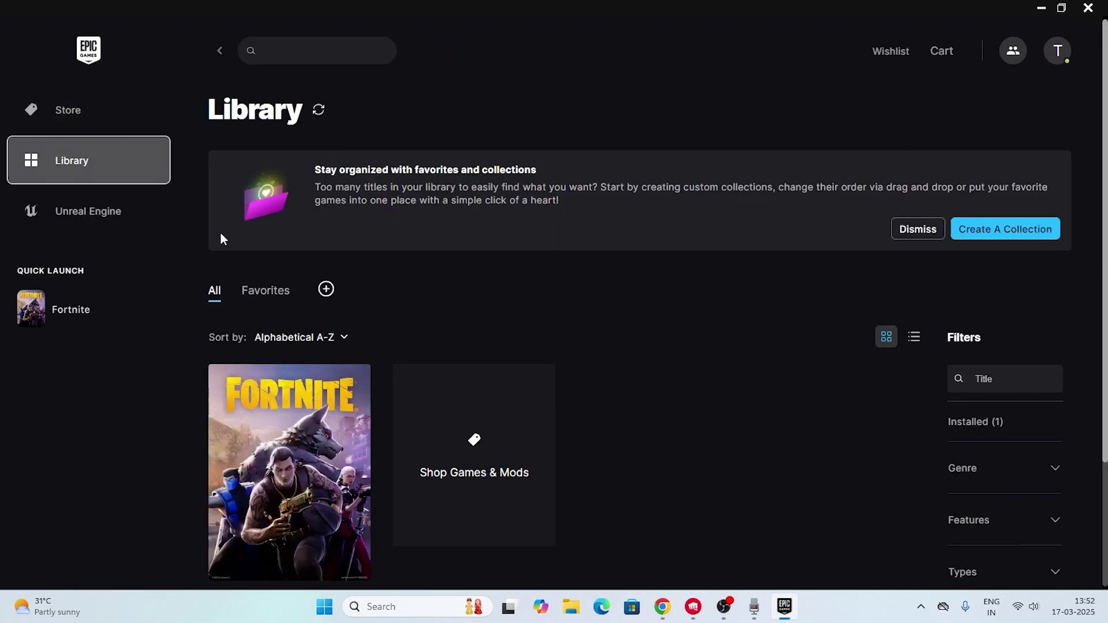
{"action": "scroll", "coordinate": [405, 357], "scroll_direction": "down", "scroll_amount": 1}
{"action": "scroll", "coordinate": [405, 358], "scroll_direction": "down", "scroll_amount": 1}
{"action": "left_click", "coordinate": [358, 436]}
{"action": "mouse_move", "coordinate": [401, 235]}
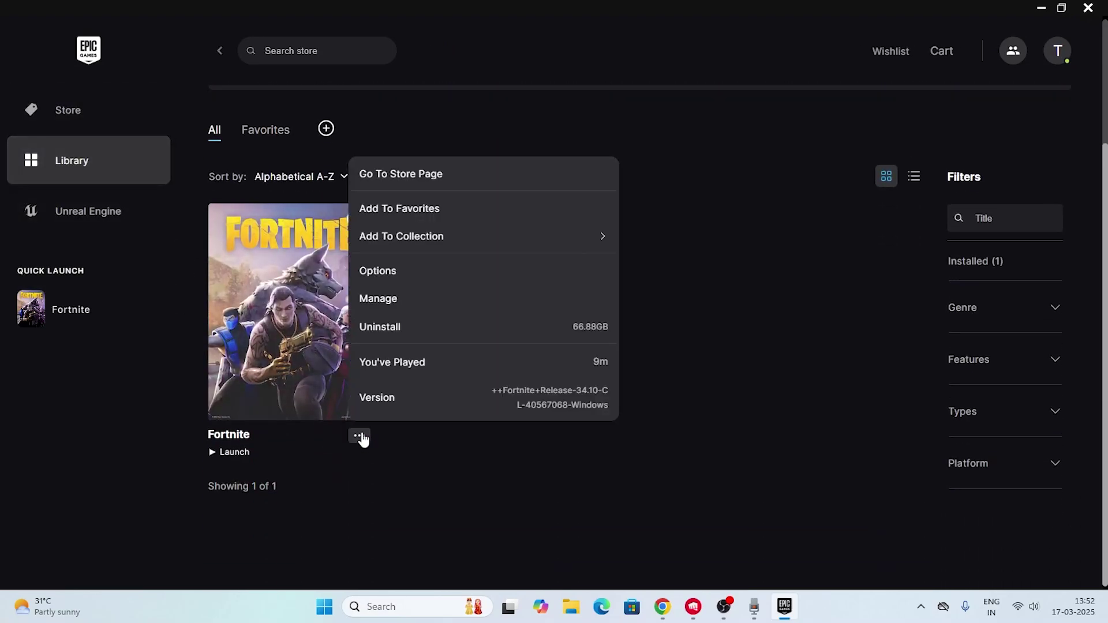
{"action": "left_click", "coordinate": [414, 299]}
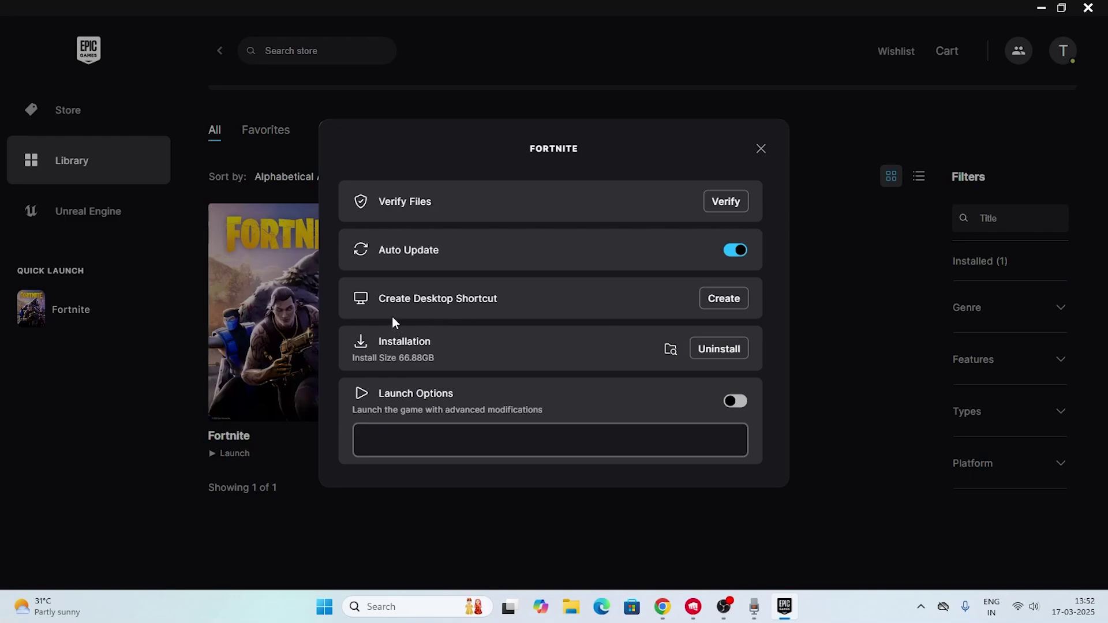
{"action": "left_click", "coordinate": [671, 350]}
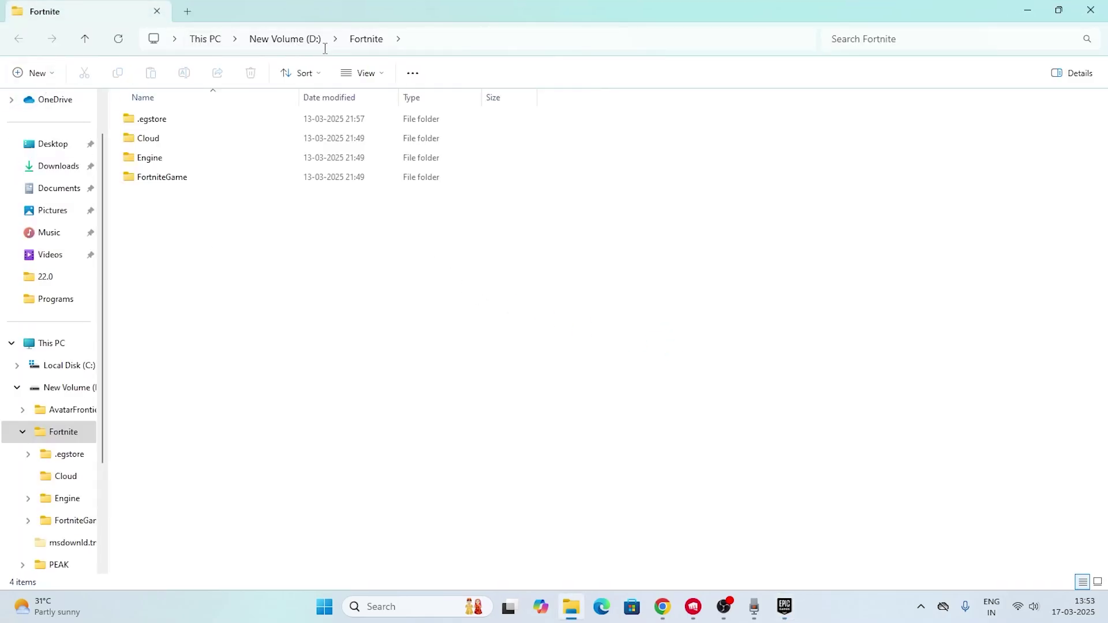
Browse into FortniteGame\Binaries\Win64 and select FortniteClient-Win64-Shipping
{"action": "double_click", "coordinate": [189, 177]}
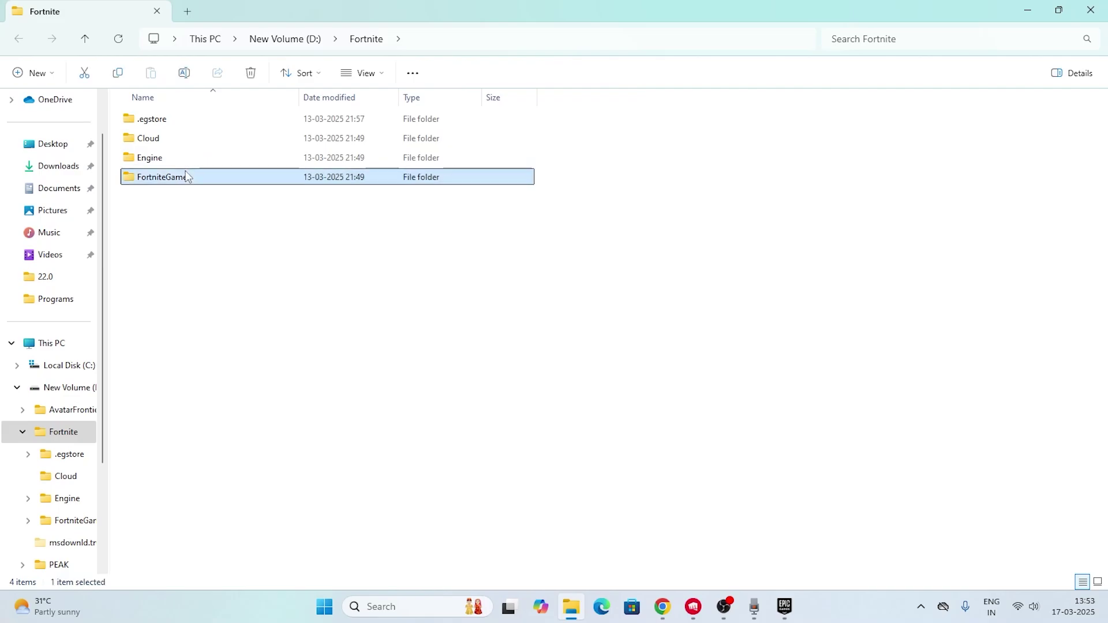
{"action": "double_click", "coordinate": [161, 123]}
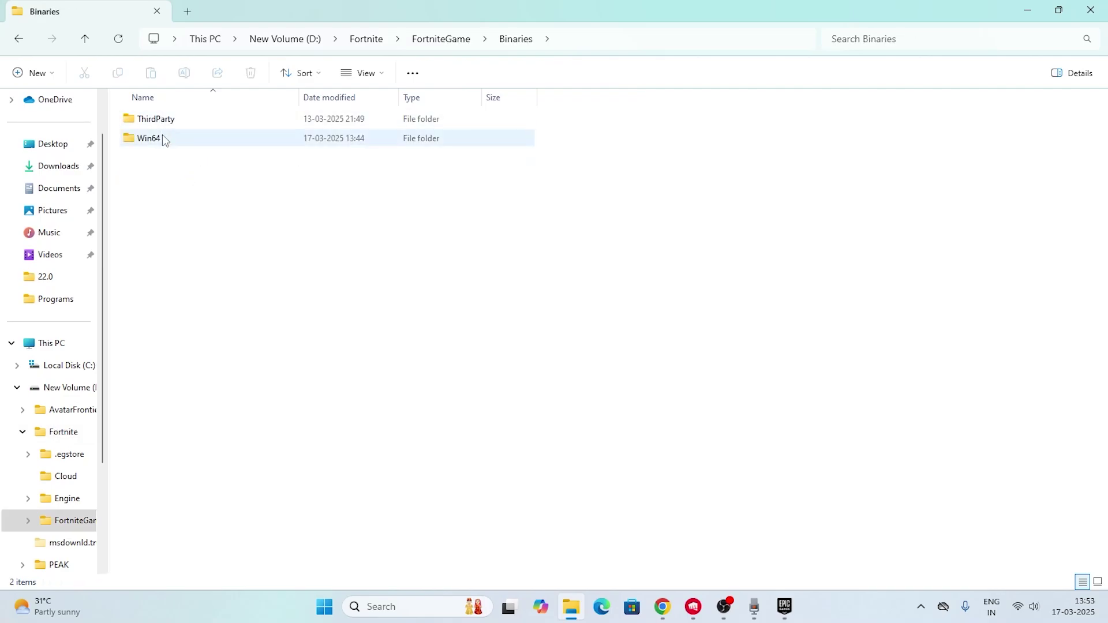
{"action": "double_click", "coordinate": [163, 134]}
{"action": "scroll", "coordinate": [714, 279], "scroll_direction": "down", "scroll_amount": 4}
{"action": "scroll", "coordinate": [715, 280], "scroll_direction": "down", "scroll_amount": 7}
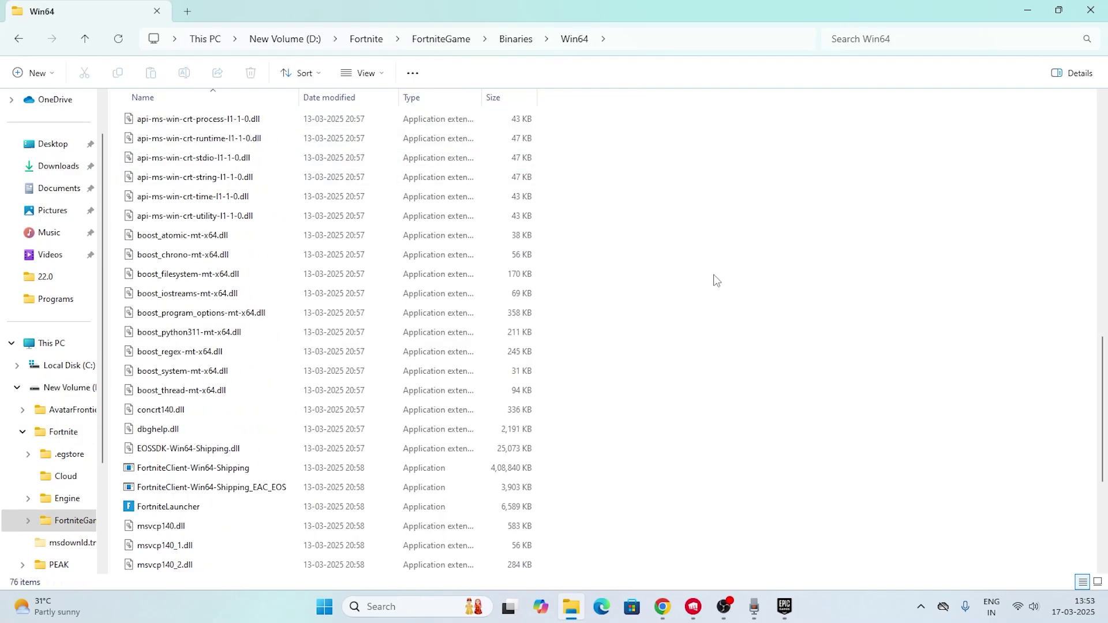
{"action": "scroll", "coordinate": [715, 279], "scroll_direction": "down", "scroll_amount": 7}
{"action": "scroll", "coordinate": [525, 334], "scroll_direction": "up", "scroll_amount": 1}
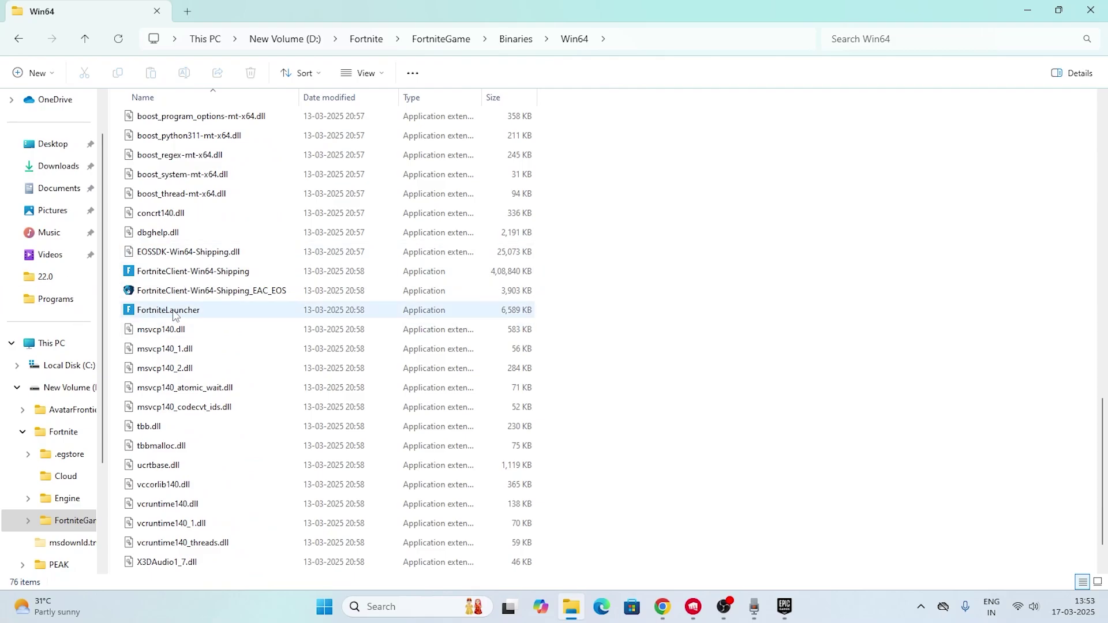
{"action": "left_click", "coordinate": [192, 312]}
{"action": "double_click", "coordinate": [235, 273]}
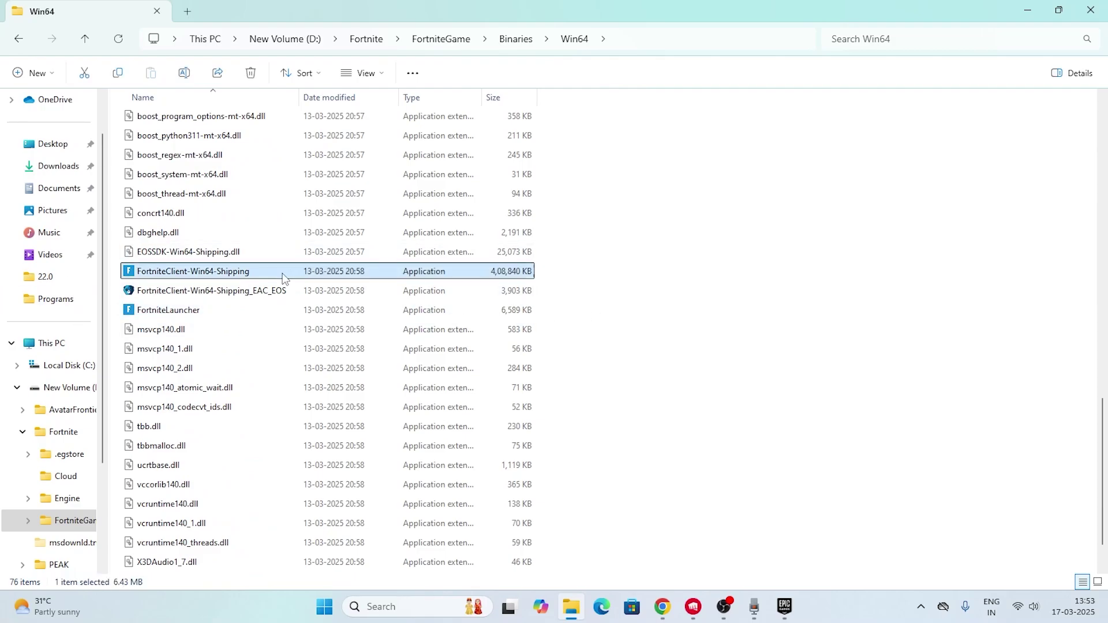
In FortniteClient-Win64-Shipping's Compatibility properties, enable run as administrator and disable full-screen optimisations
{"action": "right_click", "coordinate": [235, 273]}
{"action": "left_click", "coordinate": [286, 515]}
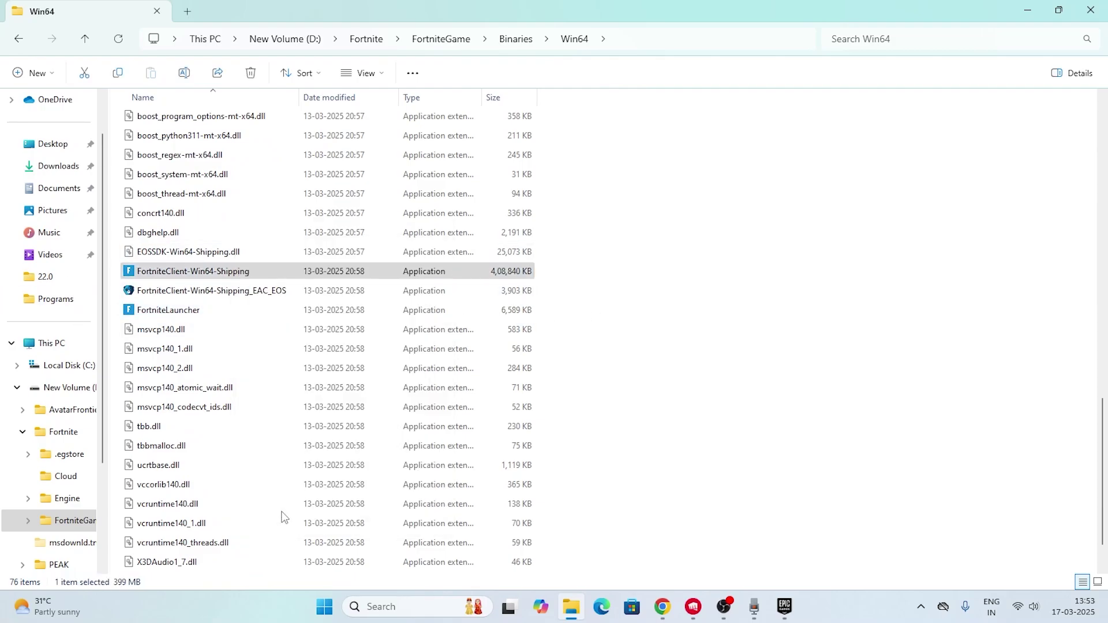
{"action": "left_click", "coordinate": [276, 579]}
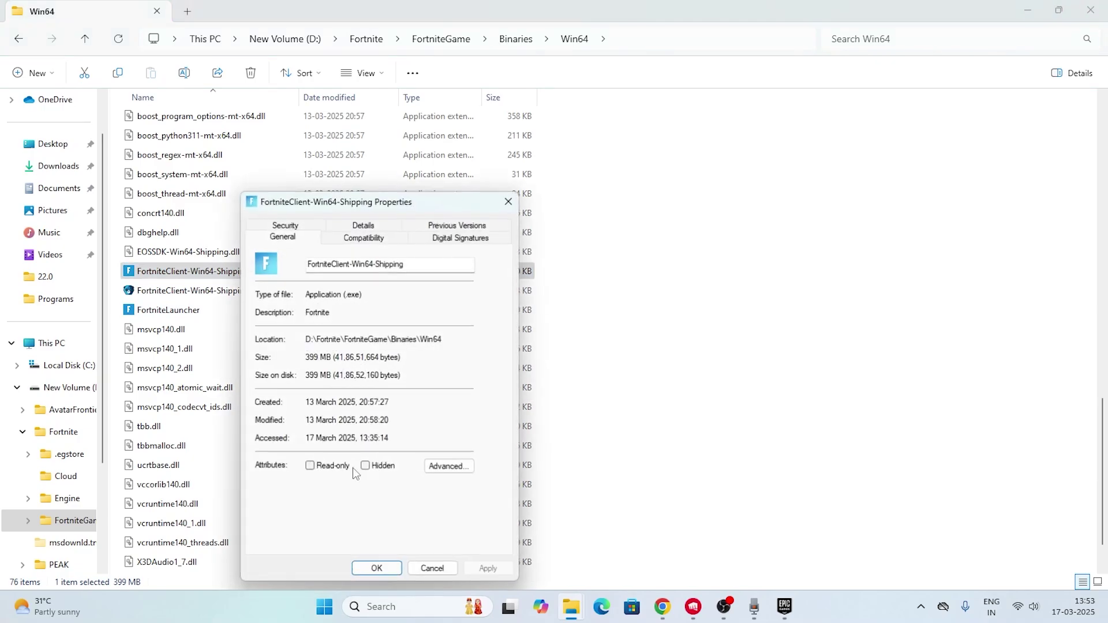
{"action": "left_click", "coordinate": [373, 243]}
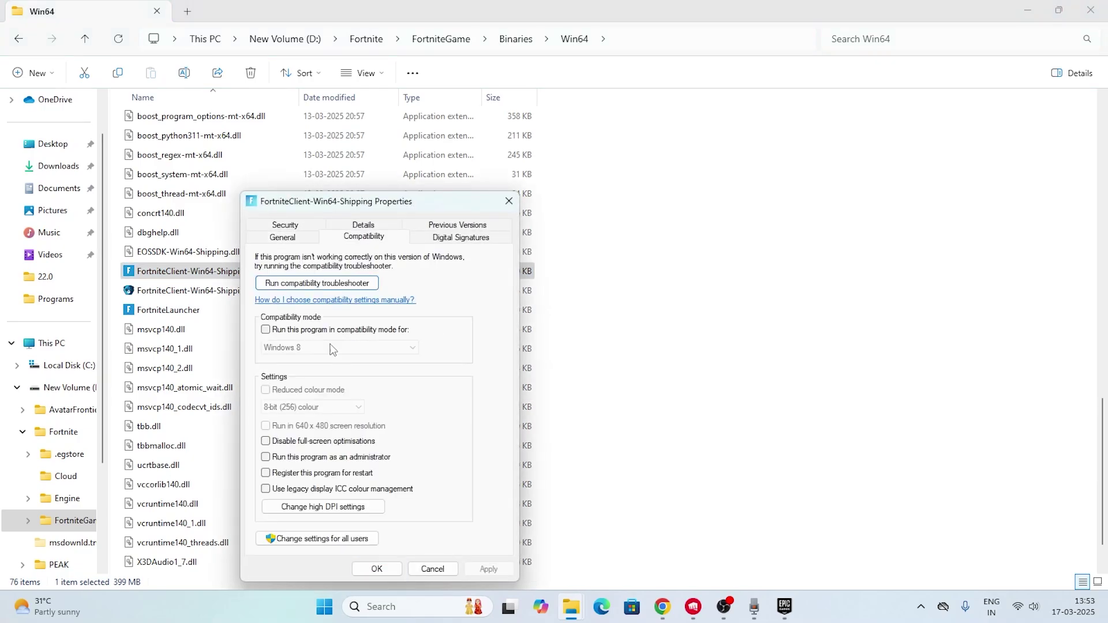
{"action": "left_click", "coordinate": [266, 457]}
{"action": "left_click", "coordinate": [489, 569]}
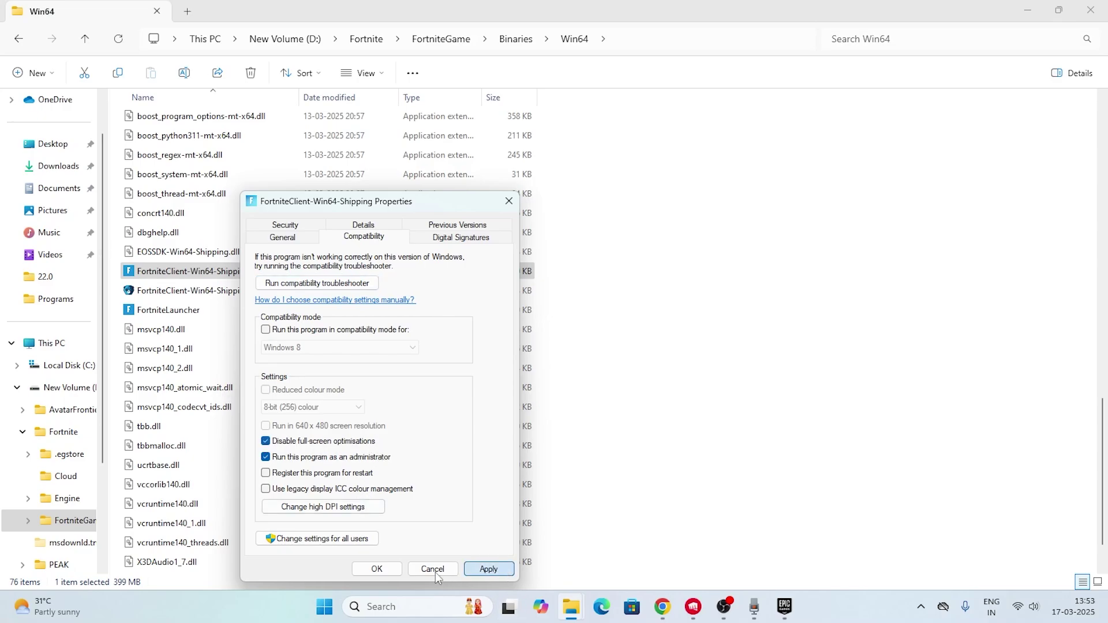
{"action": "left_click", "coordinate": [370, 570]}
Close File Explorer and the Fortnite options, then quit Epic Games Launcher
{"action": "left_click", "coordinate": [1090, 11]}
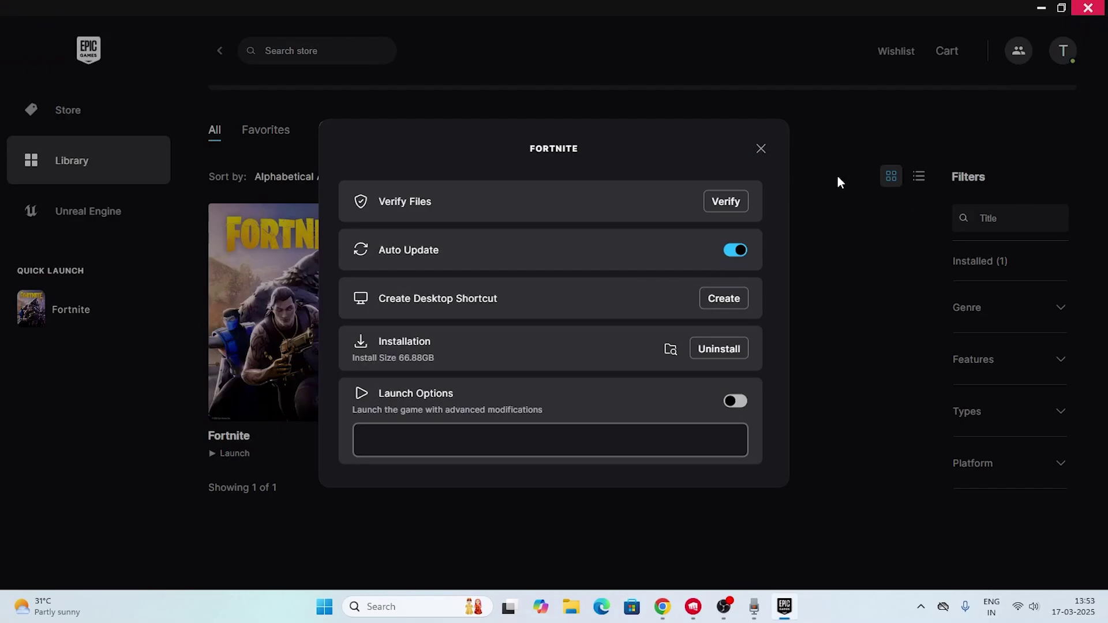
{"action": "left_click", "coordinate": [759, 149]}
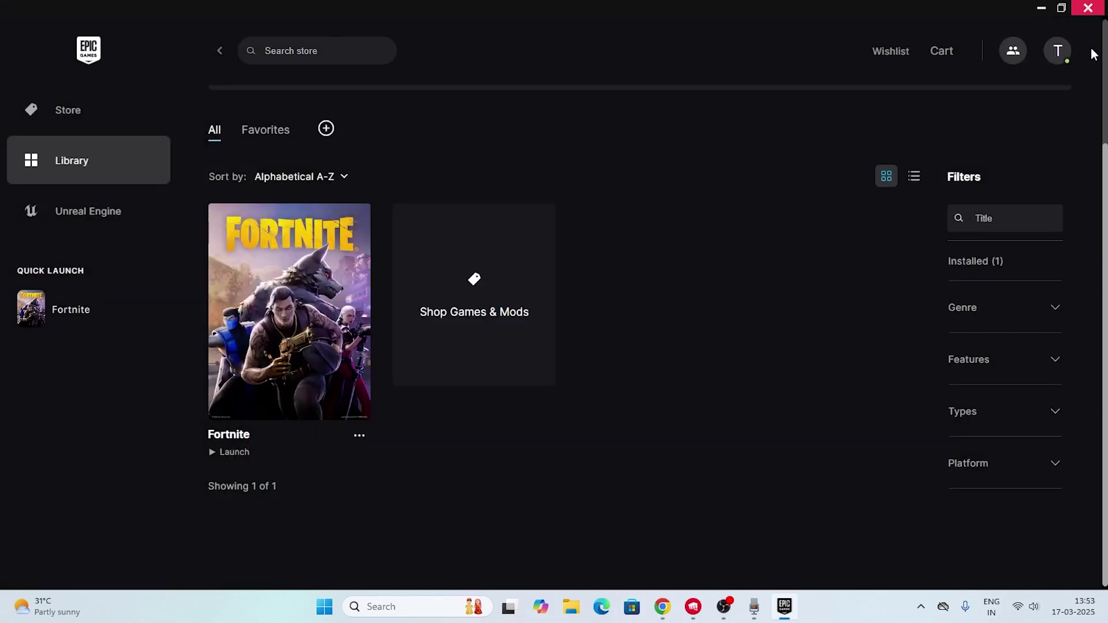
{"action": "left_click", "coordinate": [1088, 8]}
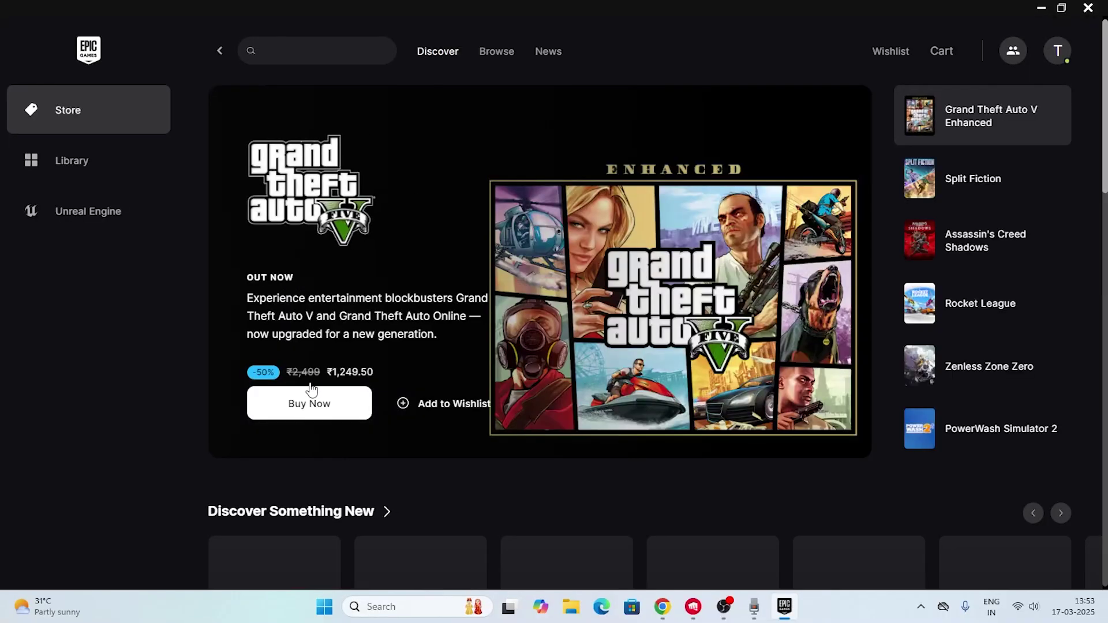
Back in the reopened launcher's Library, check Fortnite's extra actions menu, then dismiss it
{"action": "left_click", "coordinate": [95, 173]}
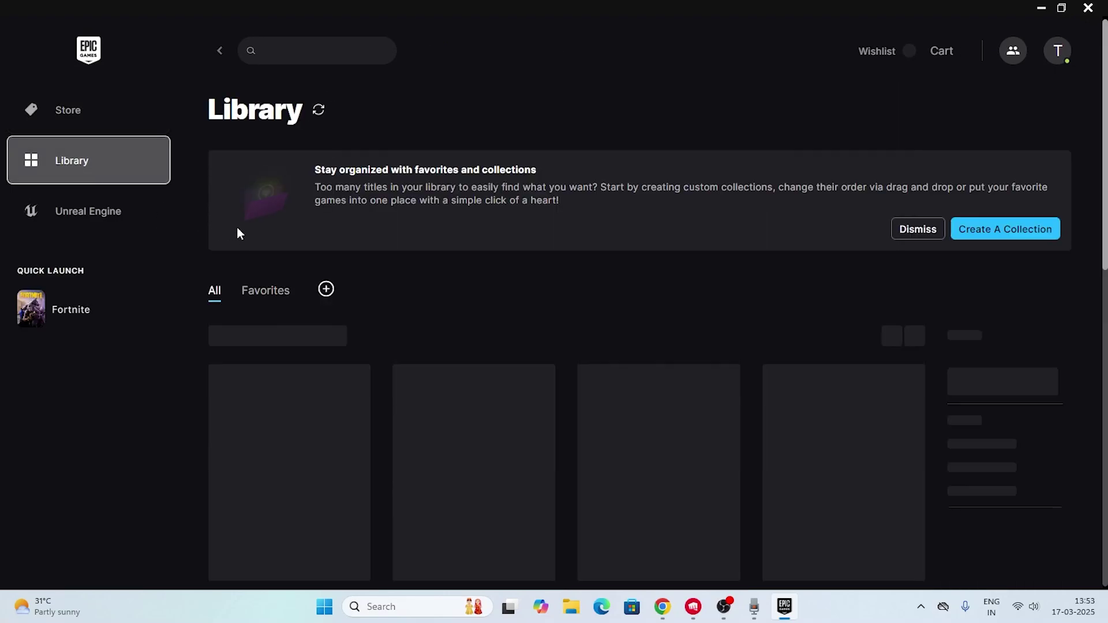
{"action": "scroll", "coordinate": [260, 251], "scroll_direction": "down", "scroll_amount": 2}
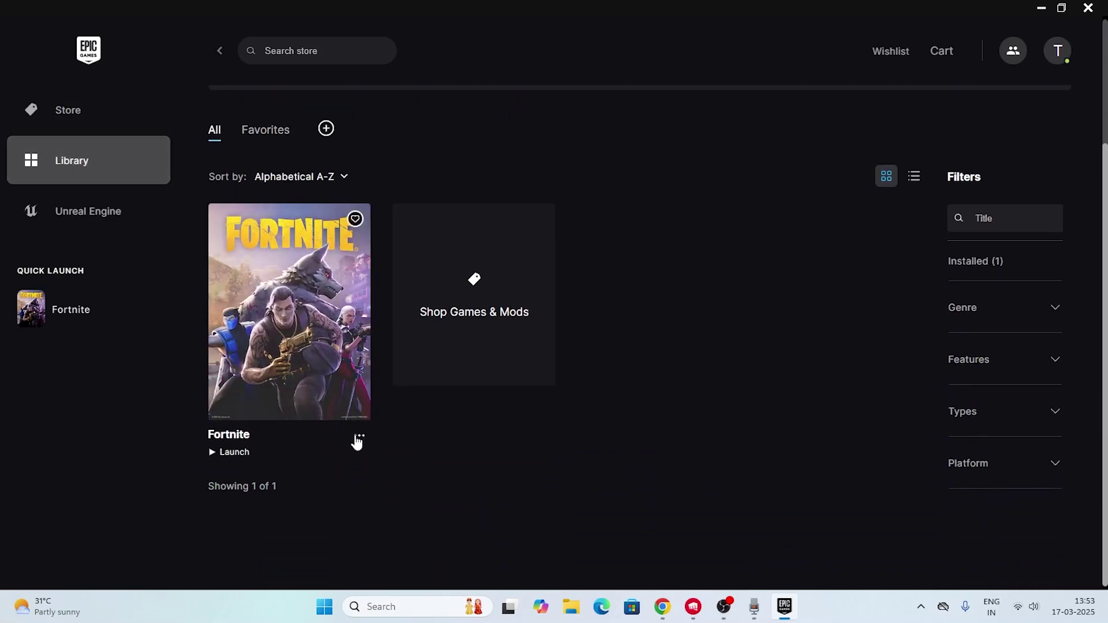
{"action": "left_click", "coordinate": [359, 434]}
{"action": "left_click", "coordinate": [437, 481]}
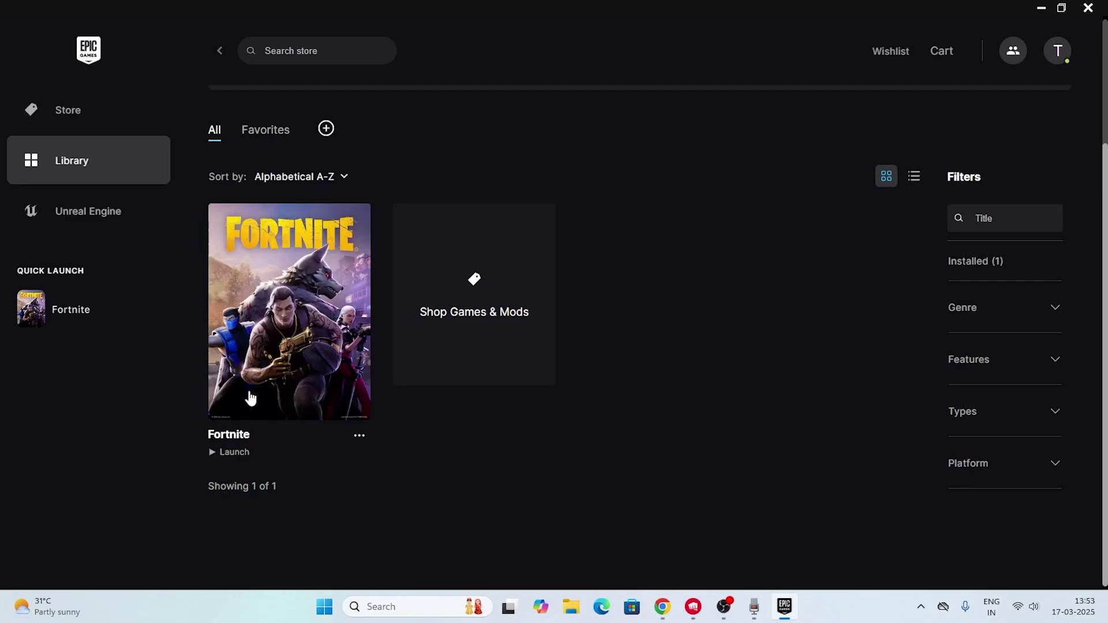
{"action": "left_click", "coordinate": [1089, 8]}
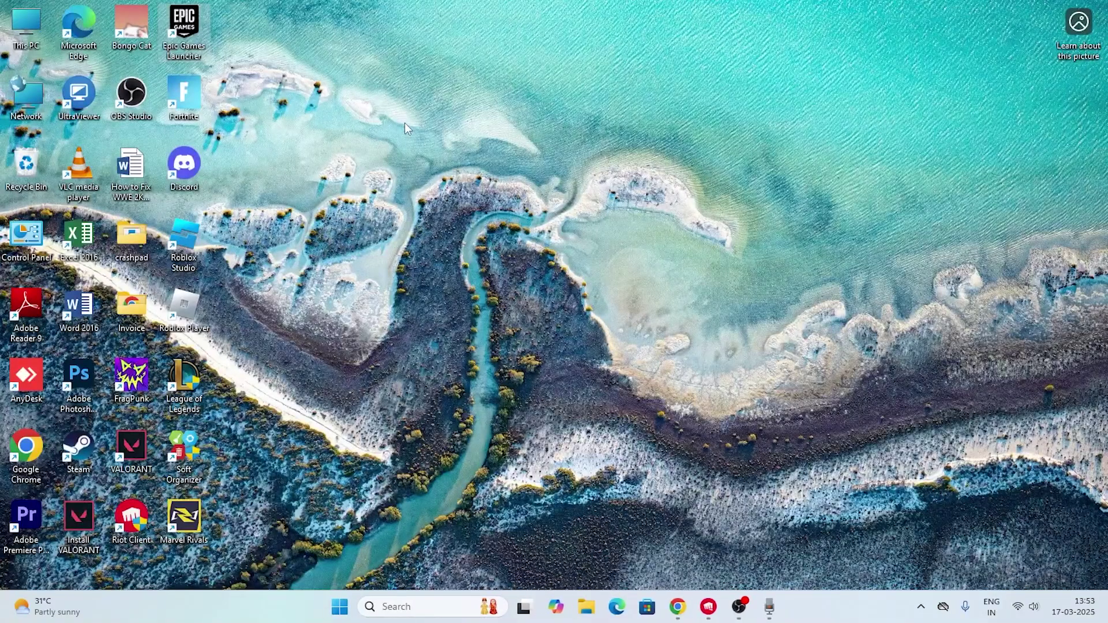